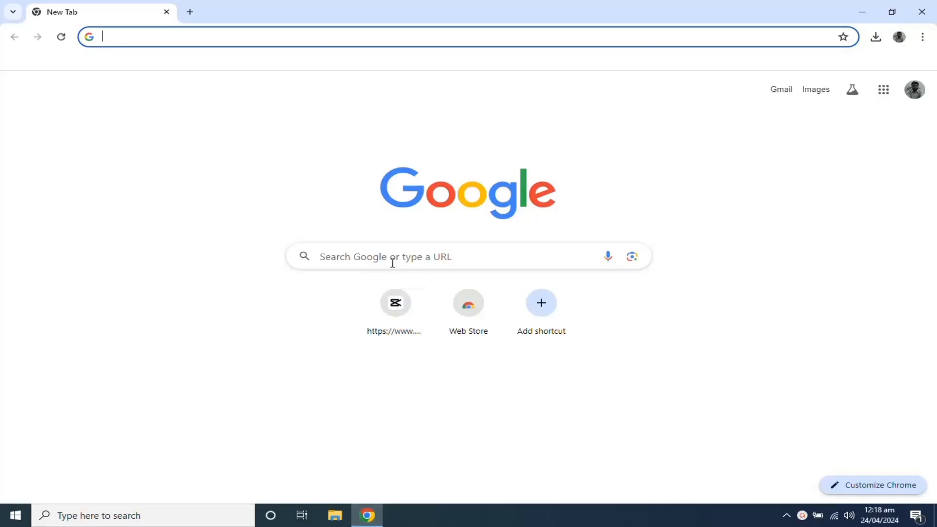
# Search Google for "visual studio code" and open the official code.visualstudio.com website from the results
pyautogui.click(392, 263)
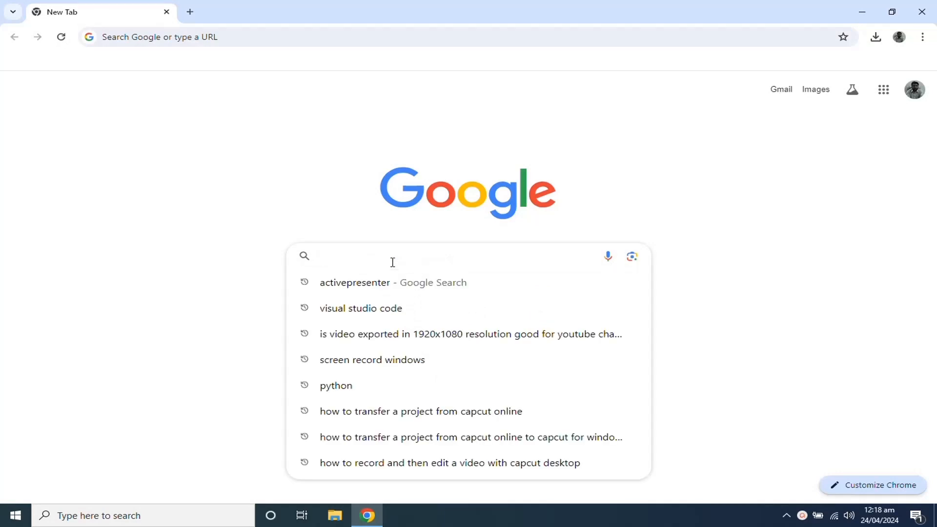
pyautogui.write('visual')
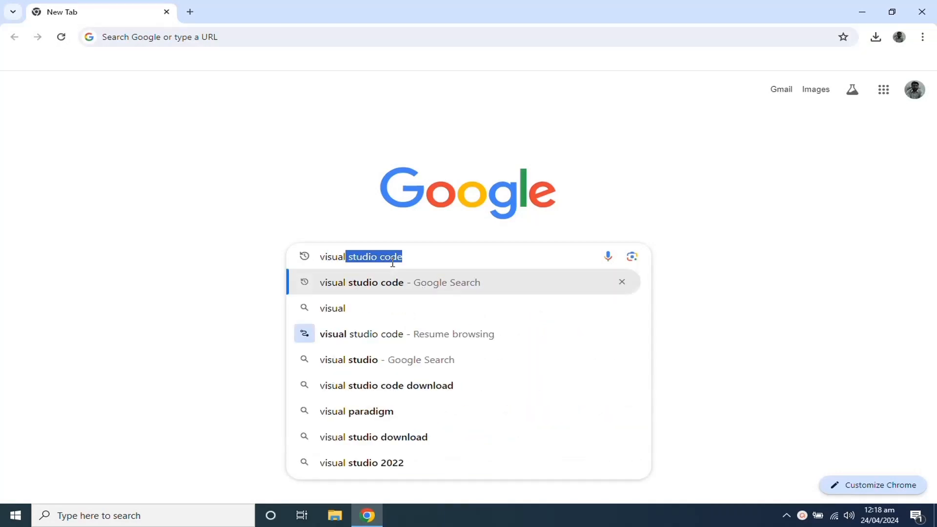
pyautogui.click(410, 255)
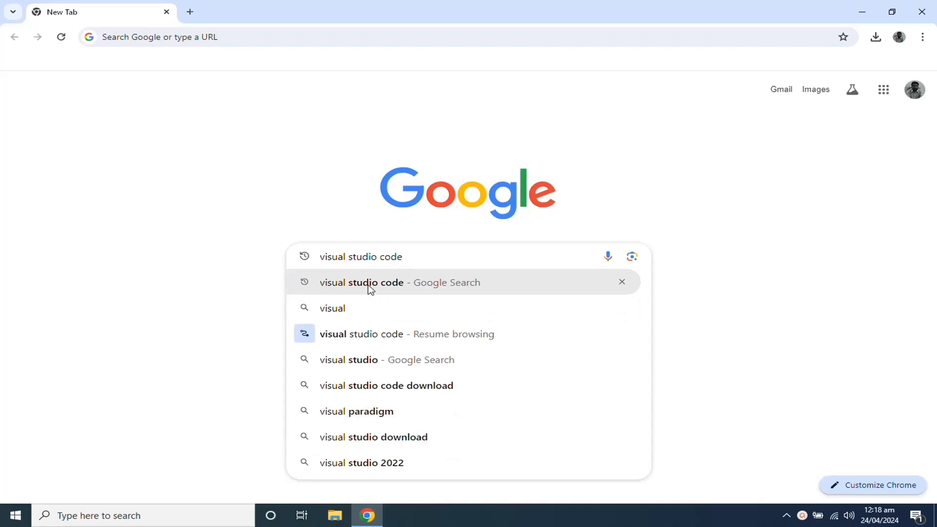
pyautogui.click(369, 286)
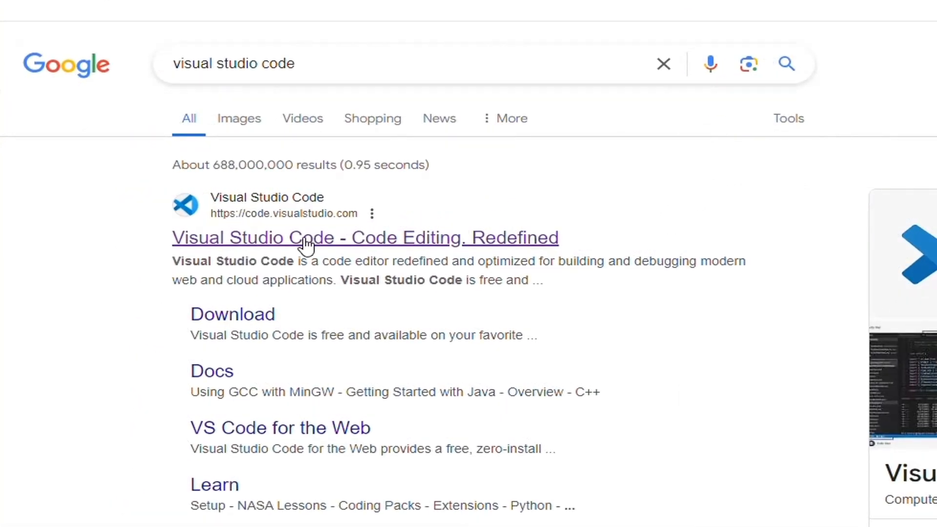
pyautogui.click(306, 239)
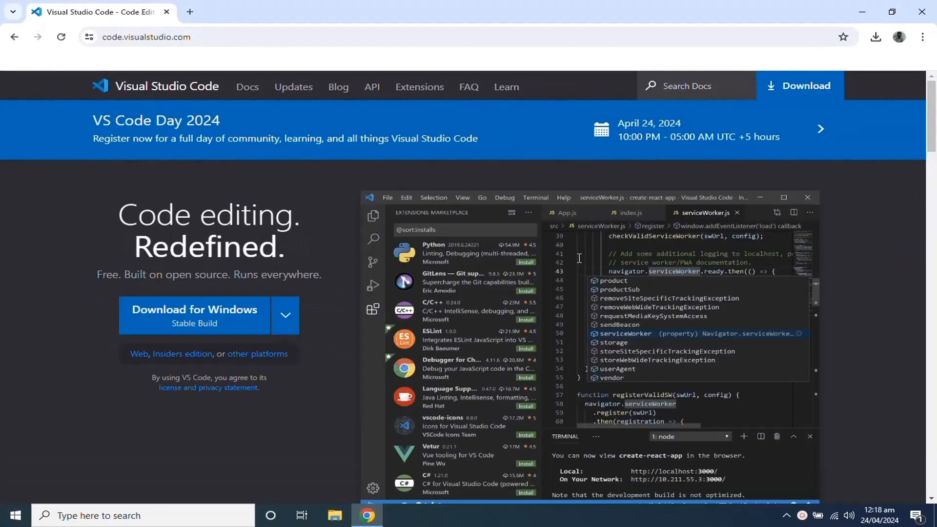
# Download the stable Windows build of Visual Studio Code, check the recent downloads, and minimize the browser
pyautogui.click(221, 321)
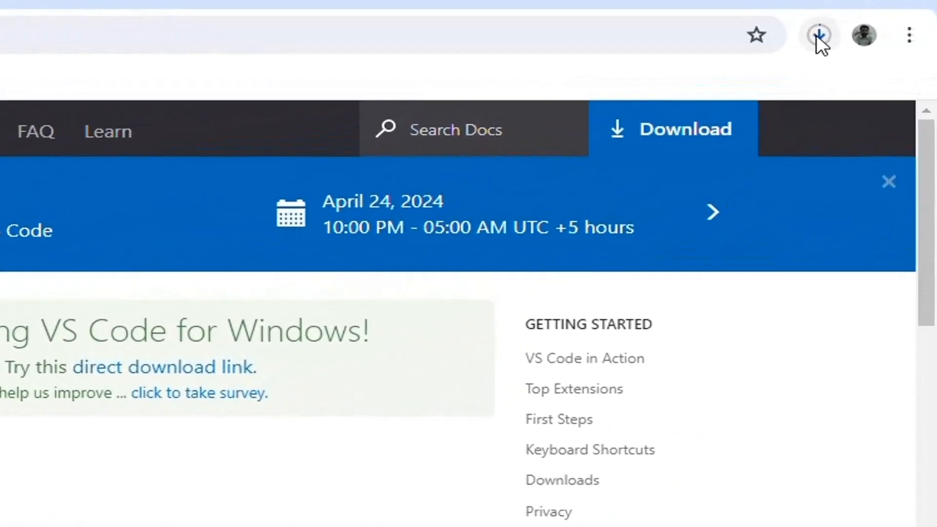
pyautogui.click(818, 35)
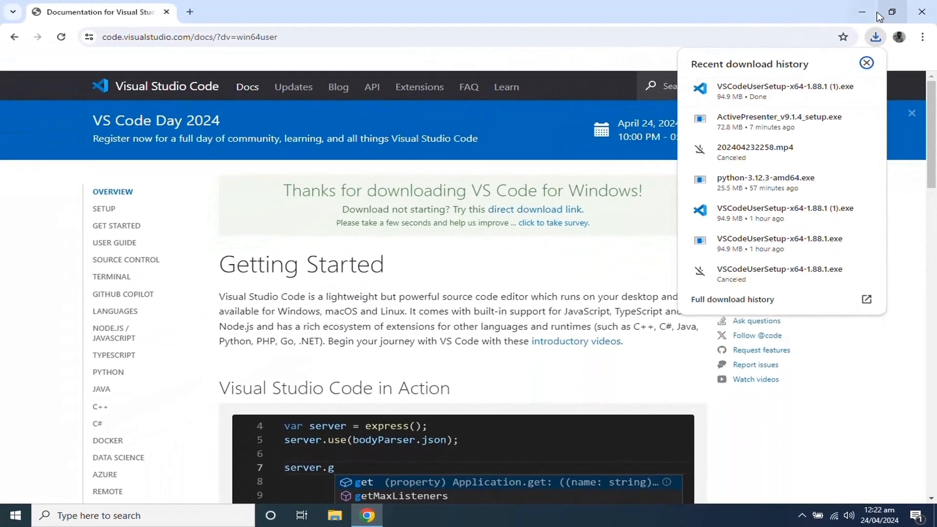
pyautogui.click(840, 5)
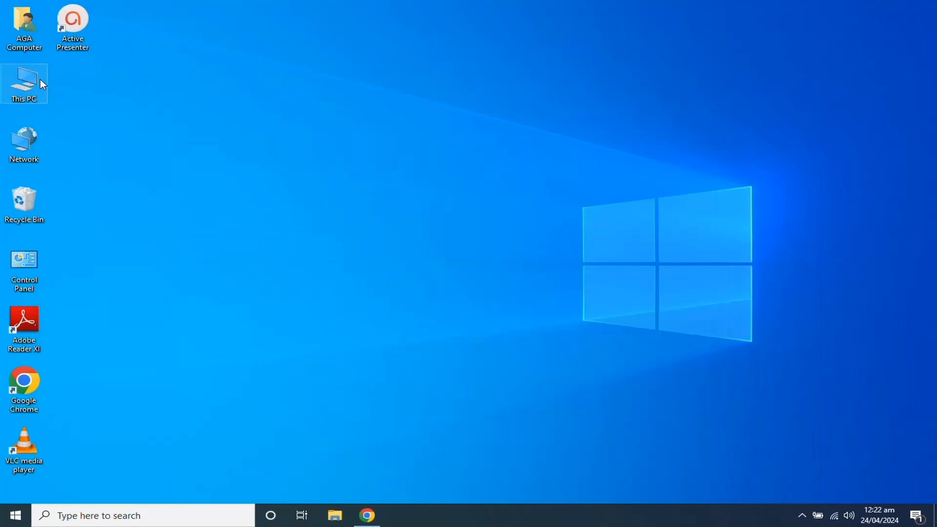
# Open the Downloads folder in File Explorer and run the VSCodeUserSetup-x64-1.88.1 (1) installer
pyautogui.doubleClick(41, 81)
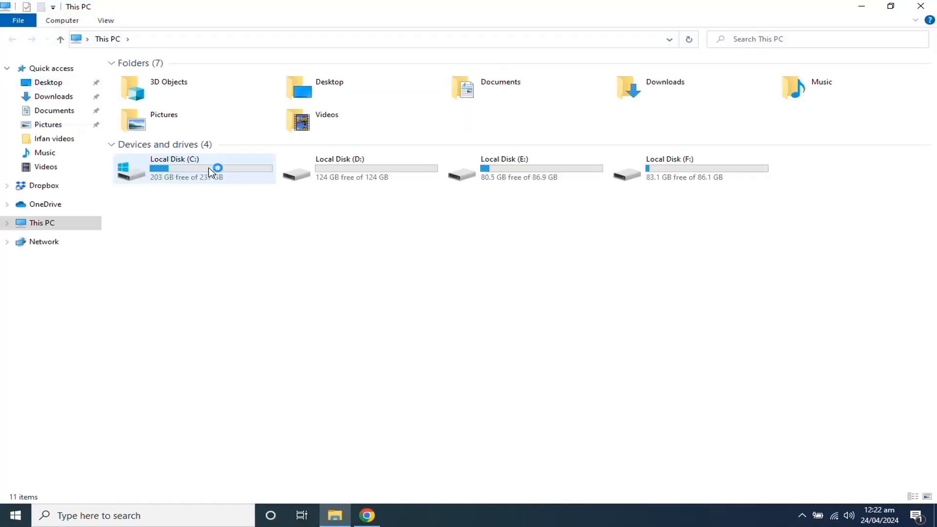
pyautogui.click(62, 98)
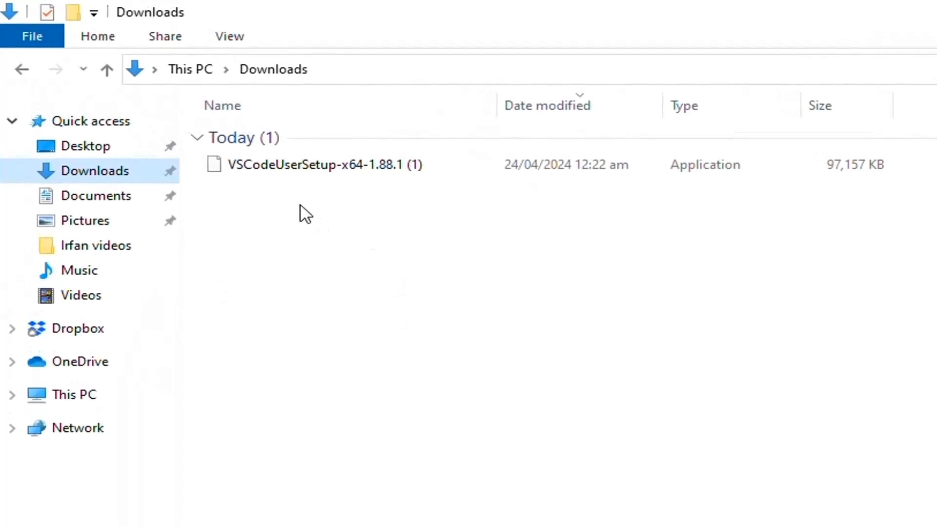
pyautogui.click(296, 168)
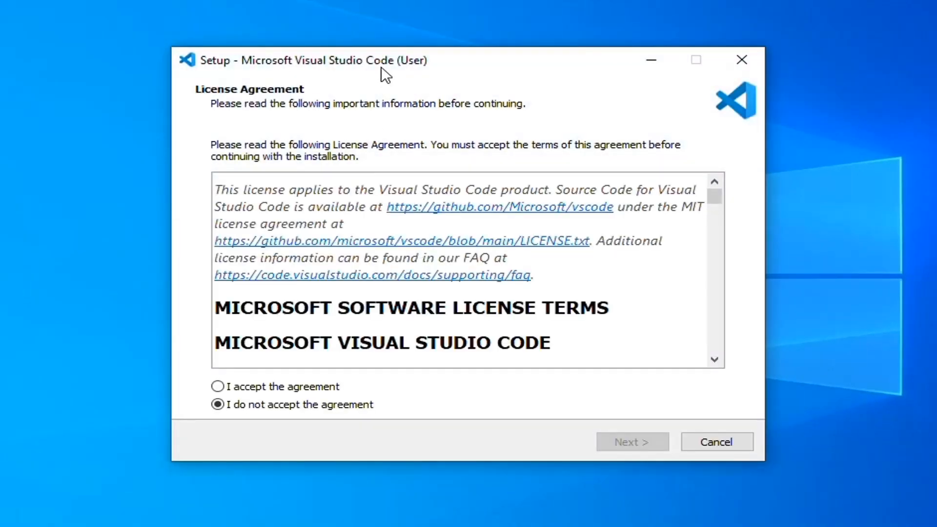
# Accept the license agreement in the Visual Studio Code setup wizard and continue to the destination location
pyautogui.moveTo(386, 75); pyautogui.dragTo(274, 46)
pyautogui.click(110, 358)
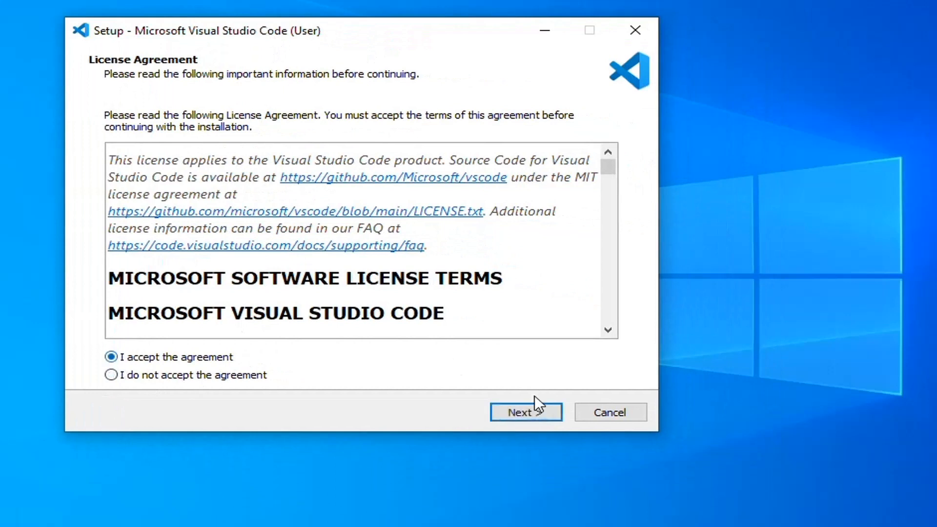
pyautogui.click(527, 411)
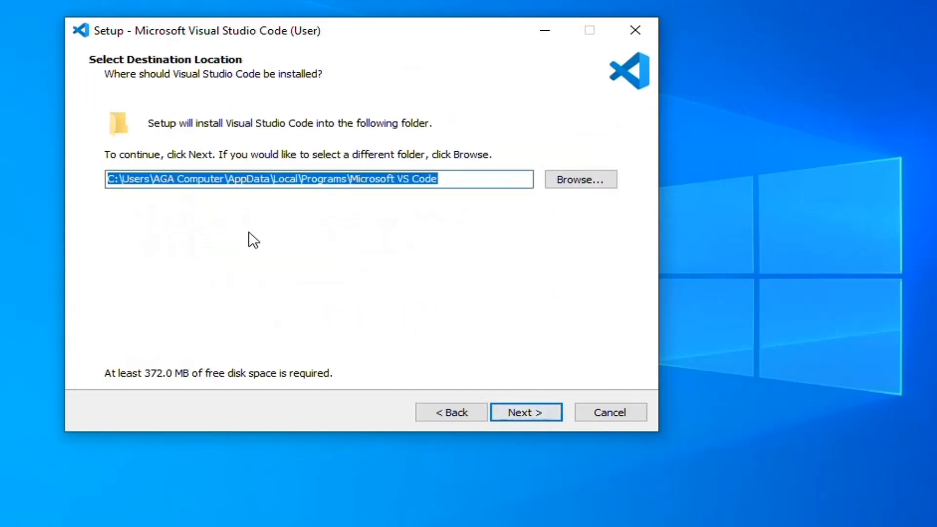
# Keep the default installation folder and the "Visual Studio Code" Start Menu folder in the setup wizard
pyautogui.click(248, 177)
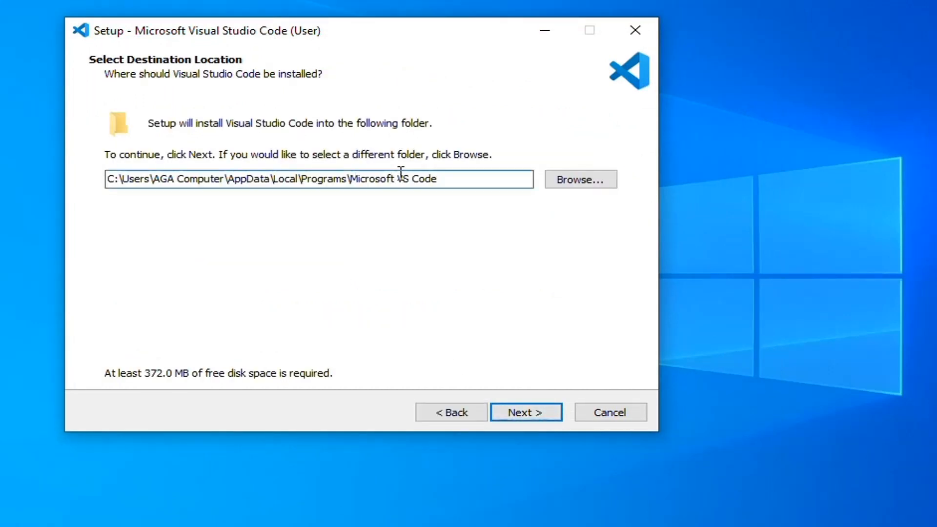
pyautogui.click(526, 410)
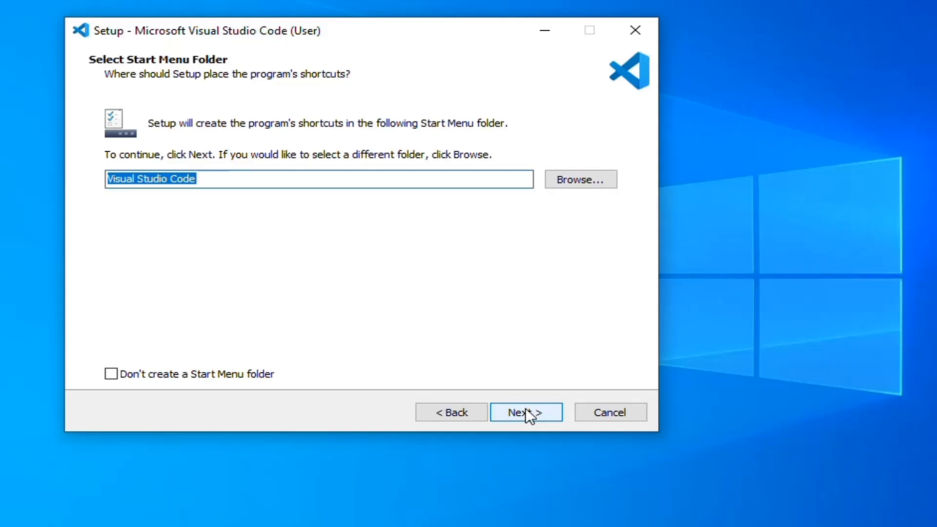
pyautogui.click(526, 414)
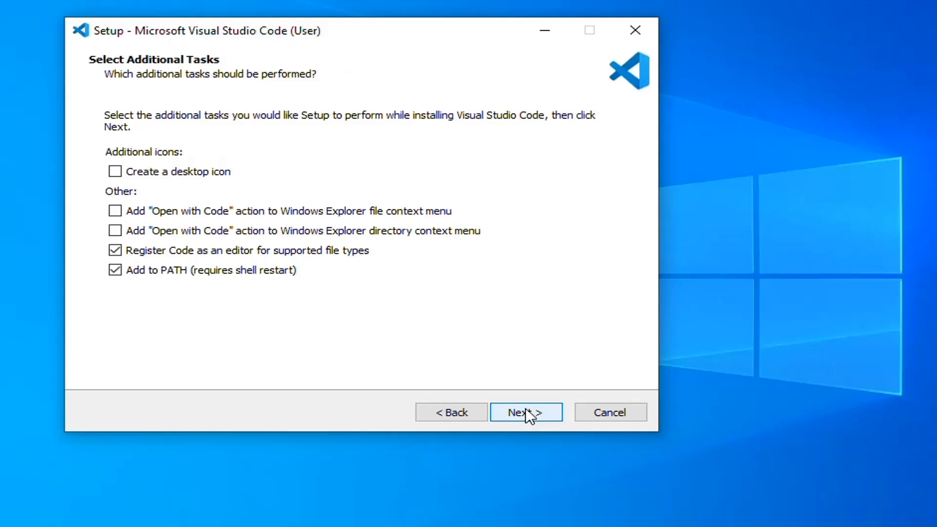
# Install Visual Studio Code with the default additional tasks and finish the setup with Launch Visual Studio Code enabled
pyautogui.click(526, 412)
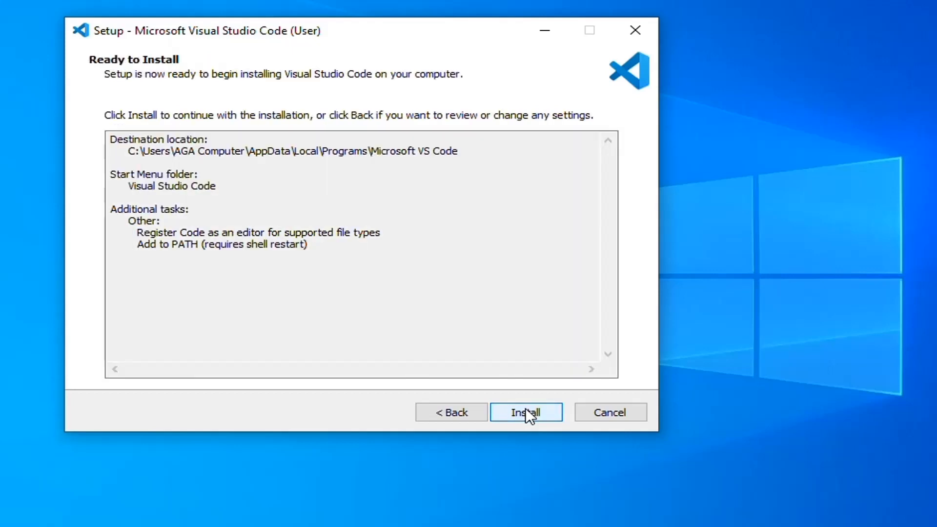
pyautogui.click(526, 412)
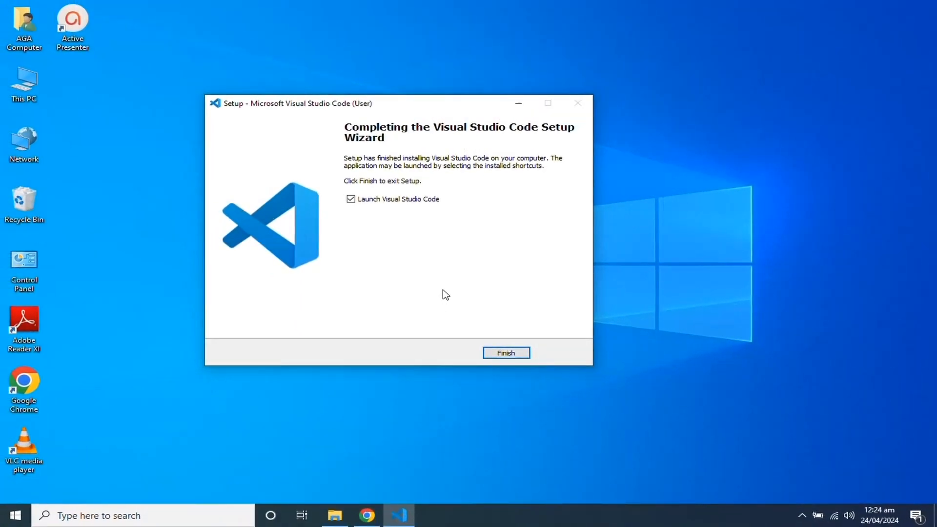
pyautogui.click(503, 355)
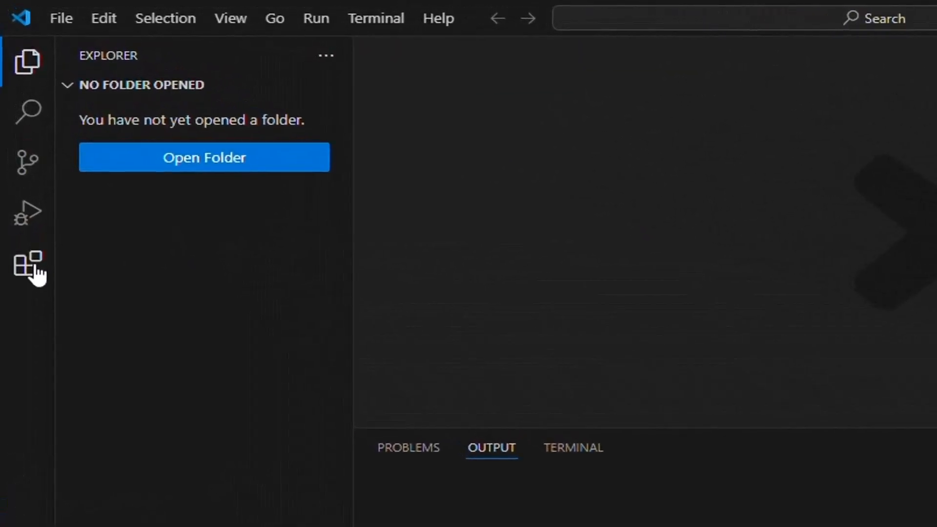
# Search the extensions marketplace for "python" and install Microsoft's Python extension
pyautogui.click(36, 268)
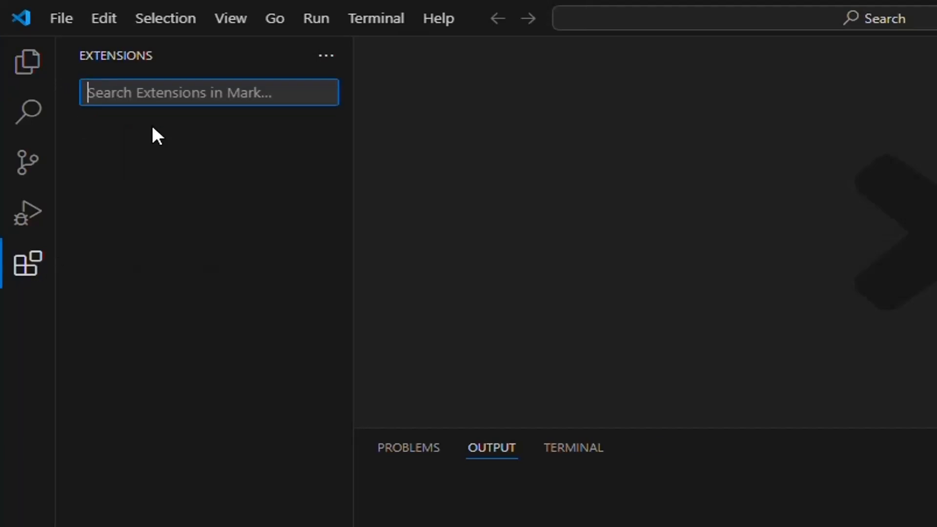
pyautogui.write('pyth')
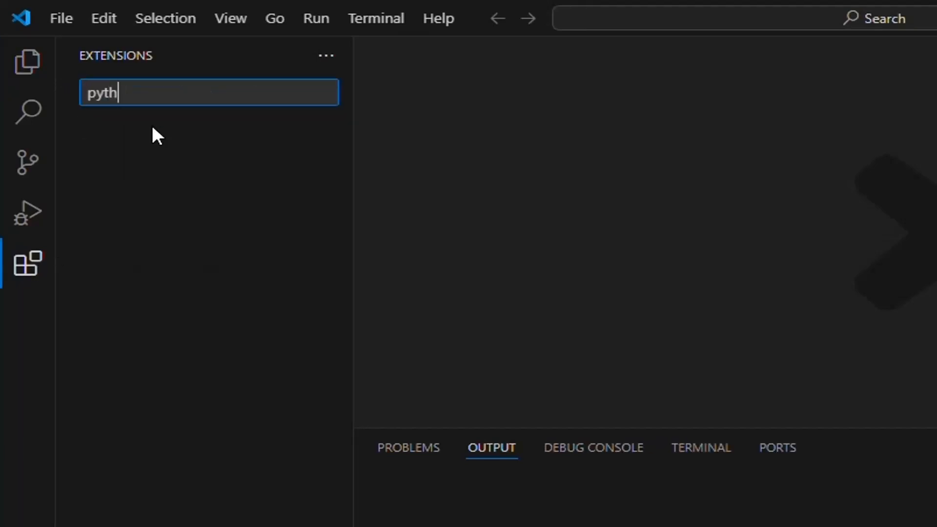
pyautogui.write('on')
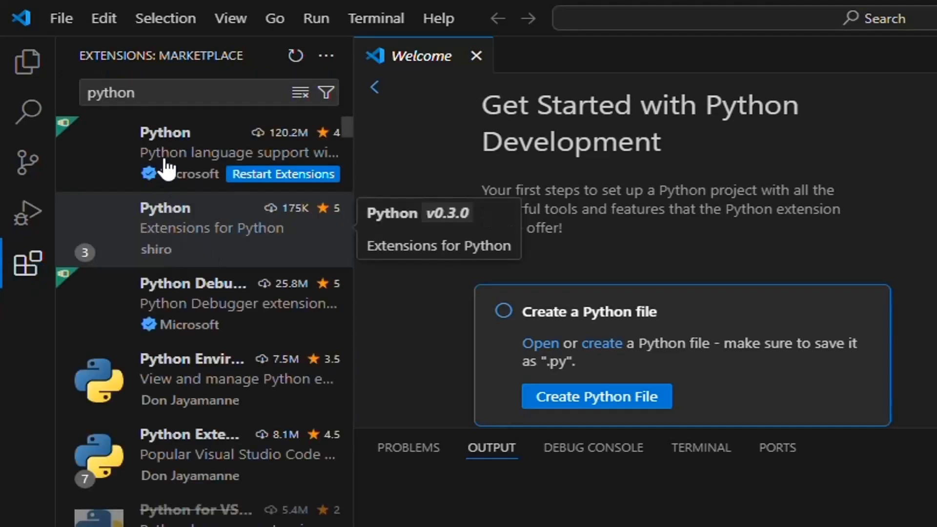
pyautogui.click(180, 159)
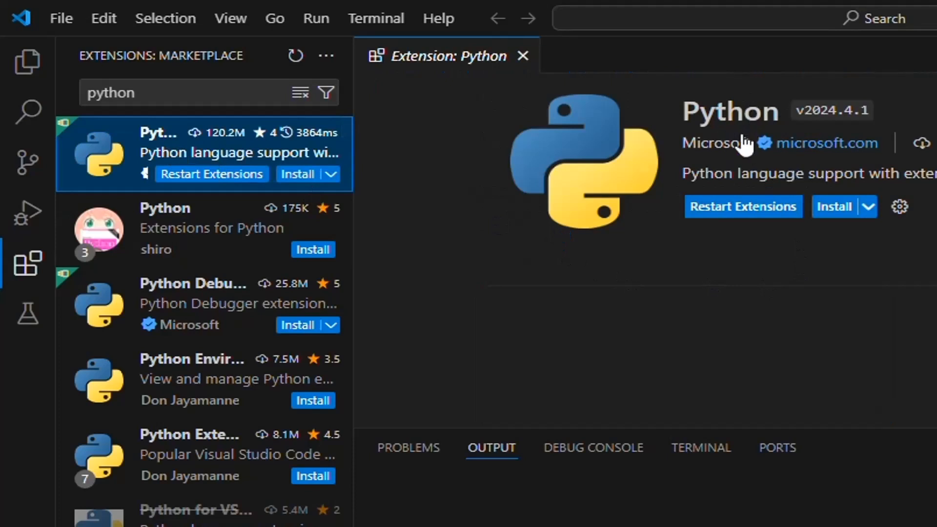
pyautogui.click(835, 210)
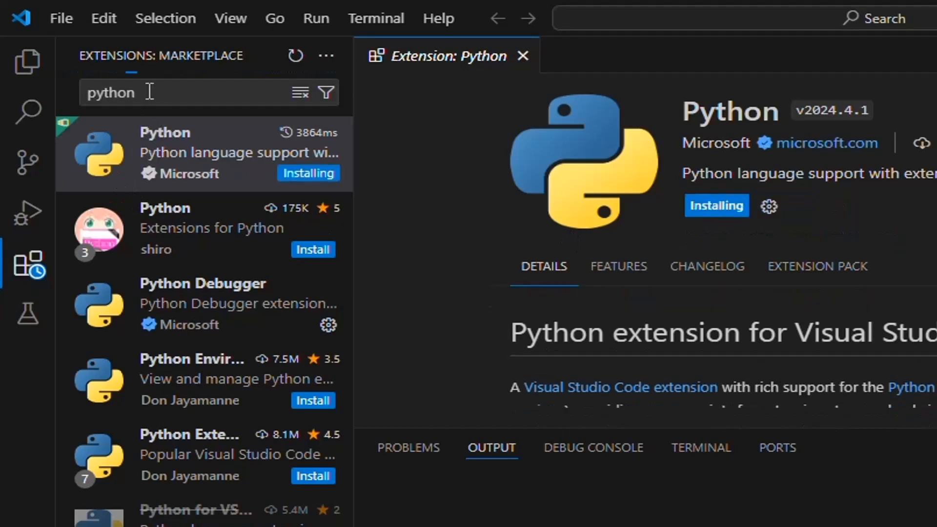
# Search the extensions marketplace for "code runner", install the Code Runner extension, and close its details page
pyautogui.moveTo(149, 92); pyautogui.dragTo(68, 83)
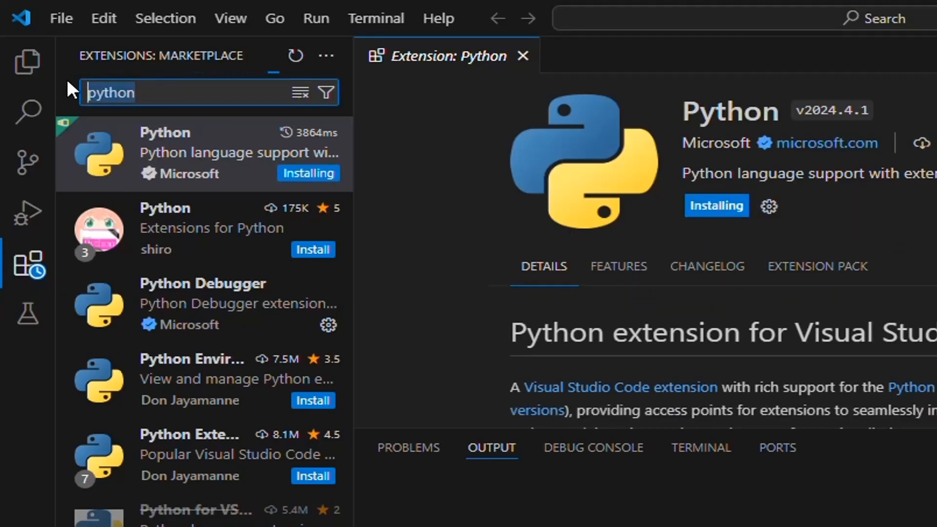
pyautogui.press('BackSpace')
pyautogui.write('code')
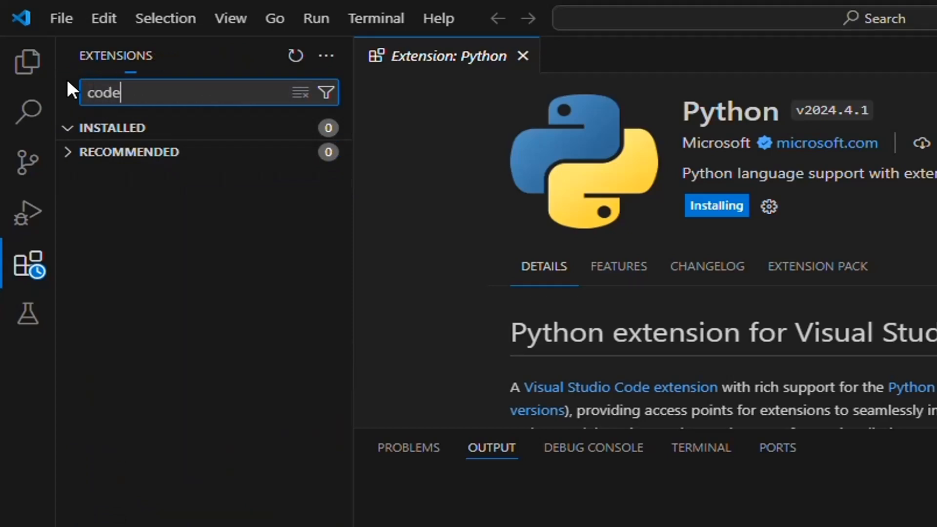
pyautogui.write(' runner')
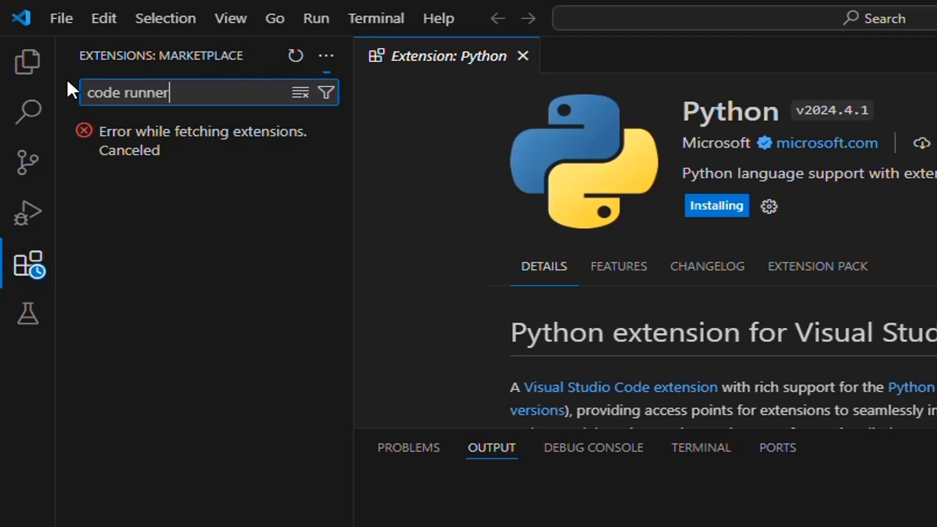
pyautogui.click(186, 146)
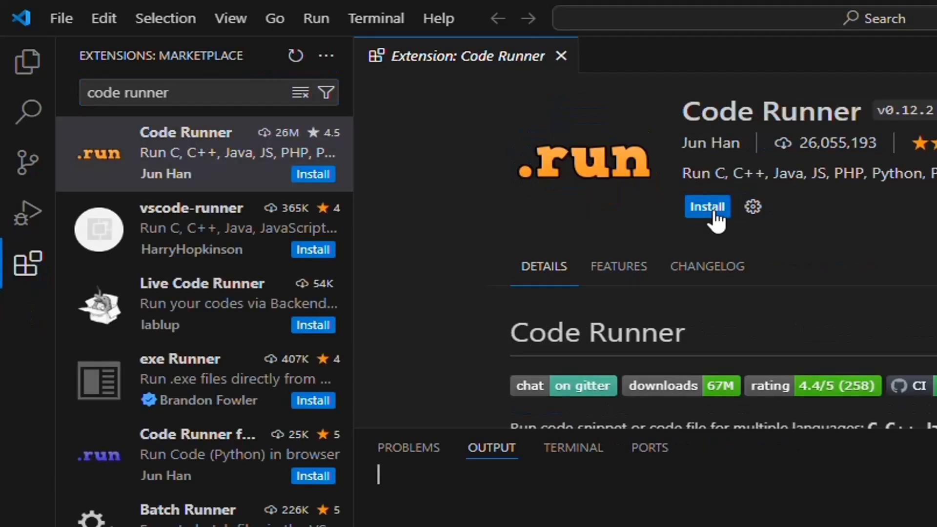
pyautogui.click(707, 207)
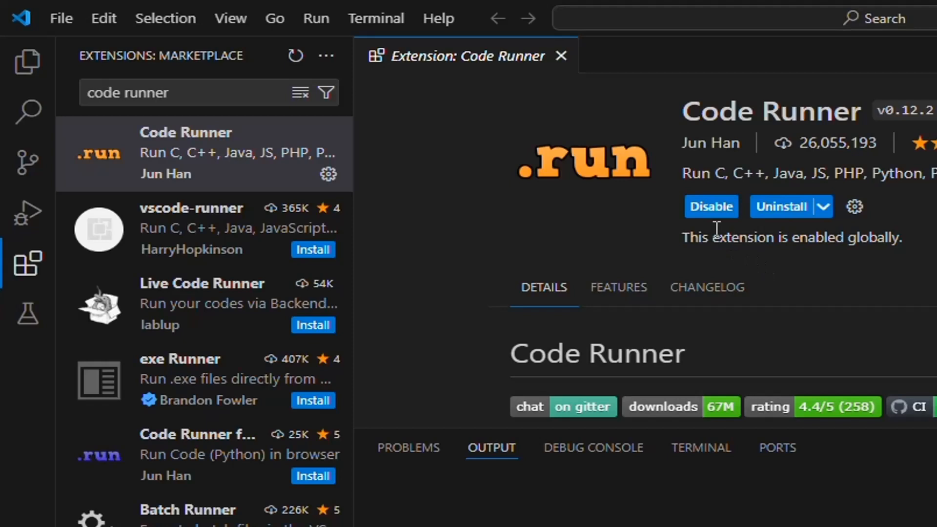
pyautogui.click(561, 57)
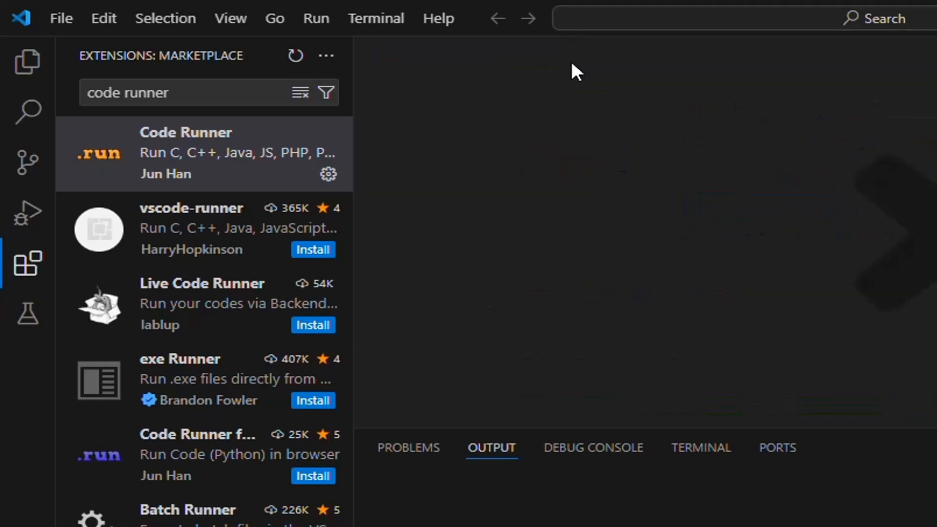
# Create a new file named test.py in the Documents folder
pyautogui.click(54, 14)
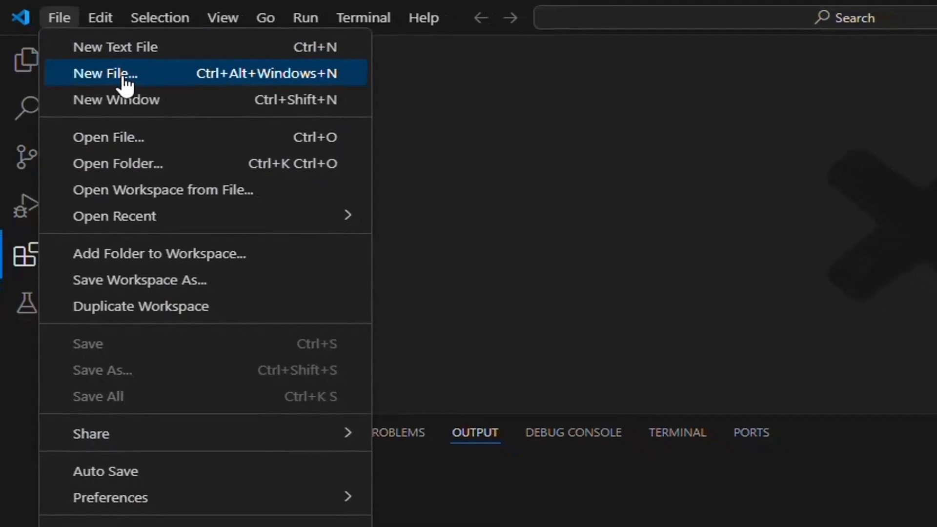
pyautogui.click(127, 78)
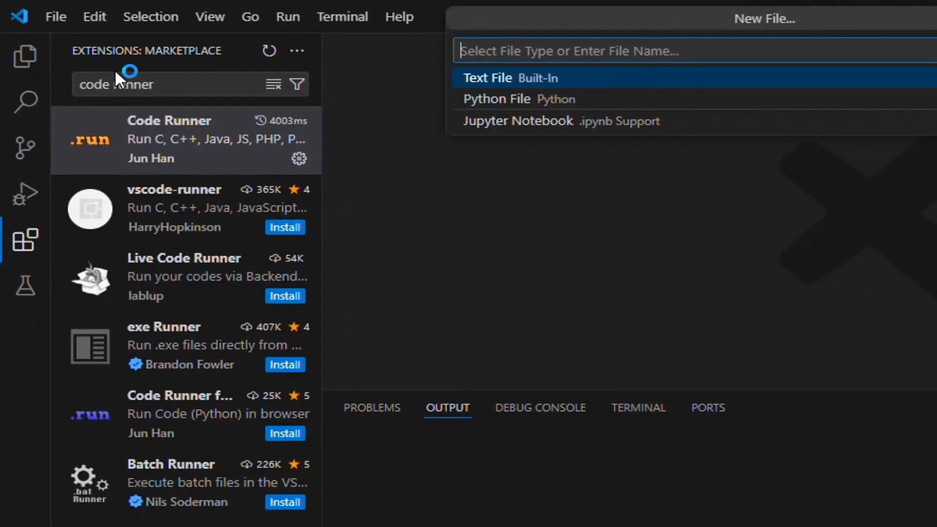
pyautogui.write('test.py')
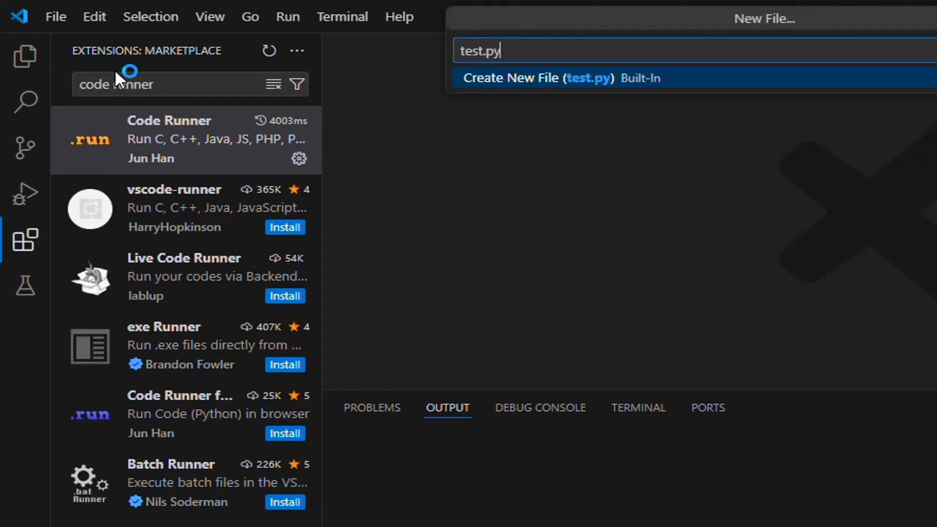
pyautogui.click(582, 87)
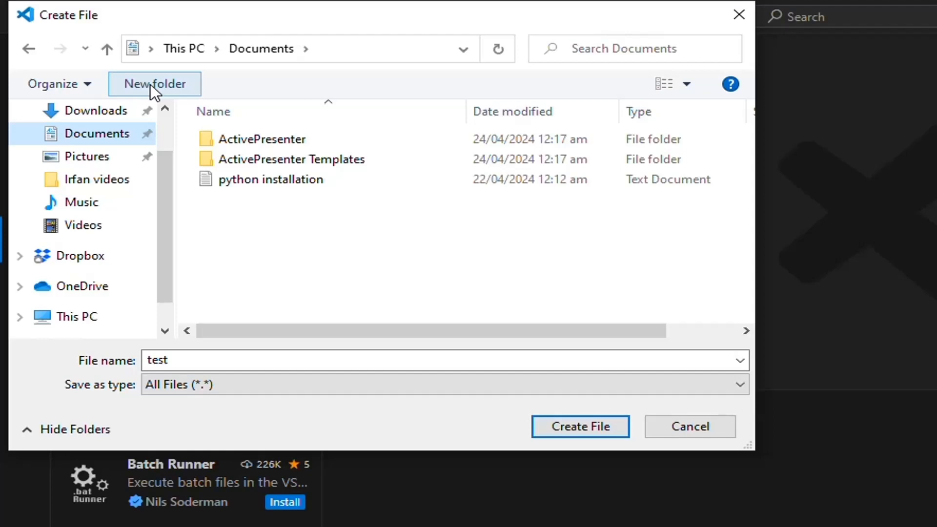
pyautogui.click(584, 420)
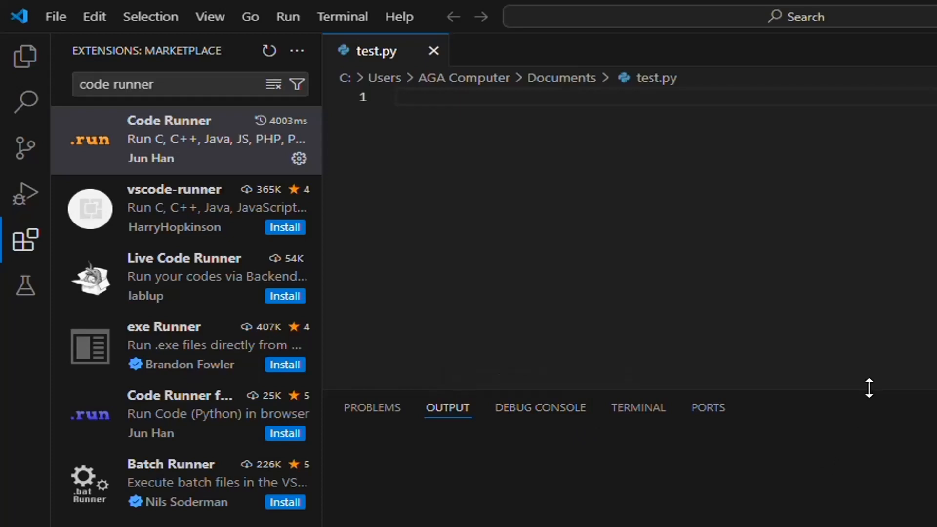
# Shrink the output panel and write print("Hello! Welcome to python Programming") on line 1 of test.py
pyautogui.moveTo(868, 389); pyautogui.dragTo(854, 523)
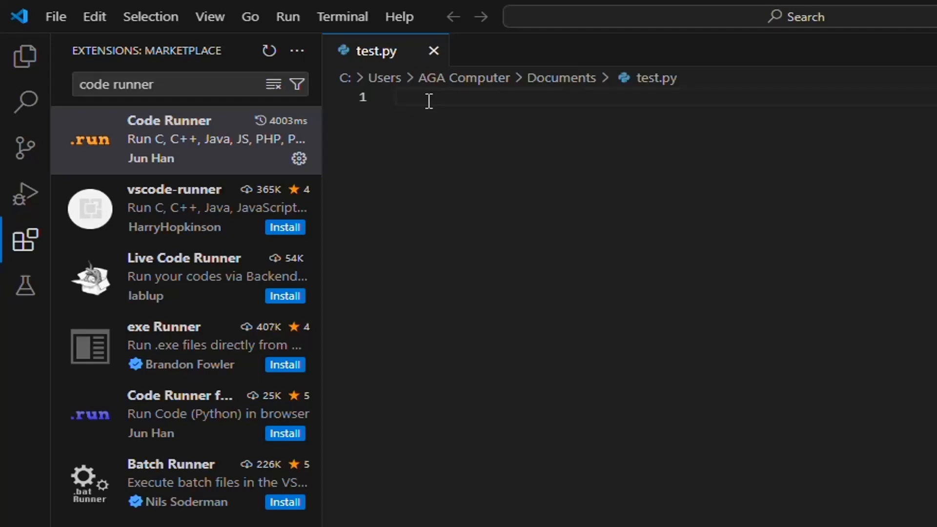
pyautogui.write('print')
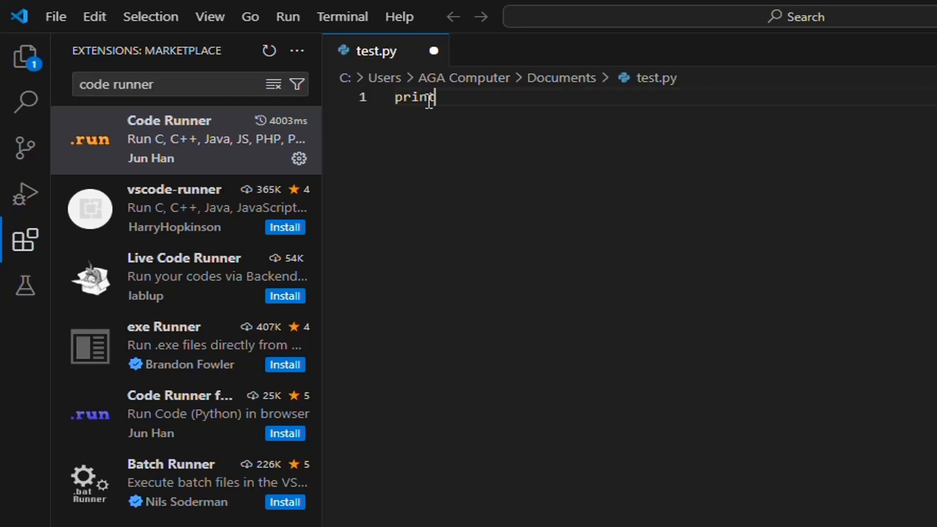
pyautogui.write('(')
pyautogui.write('"')
pyautogui.write('Hello! We')
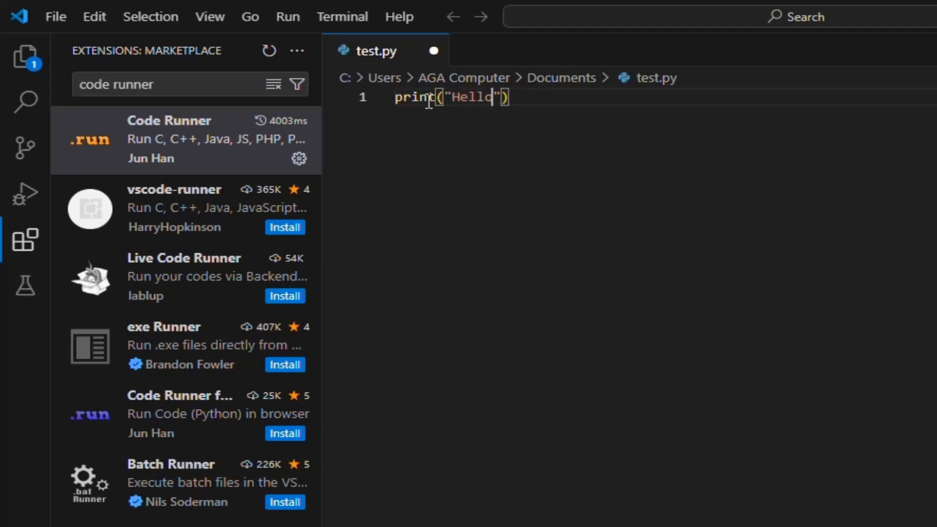
pyautogui.write('lcome to python Pro')
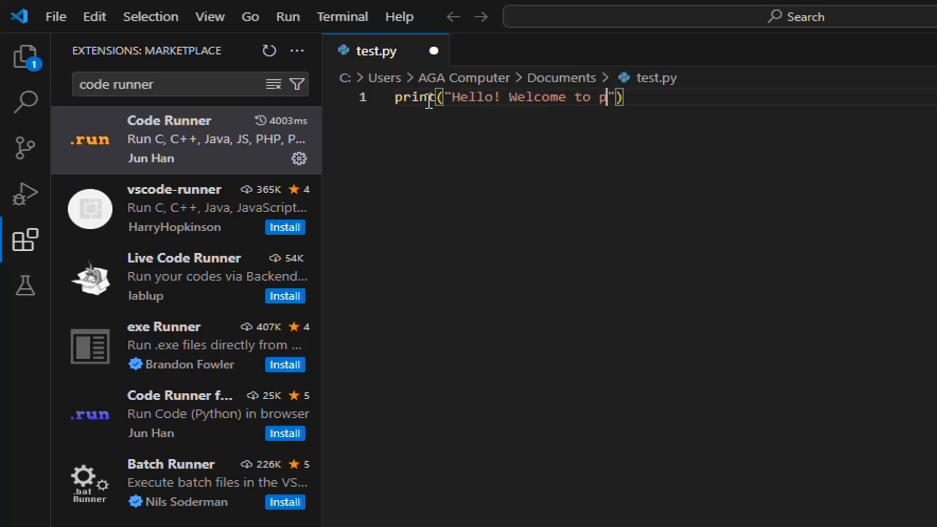
pyautogui.write('gramming')
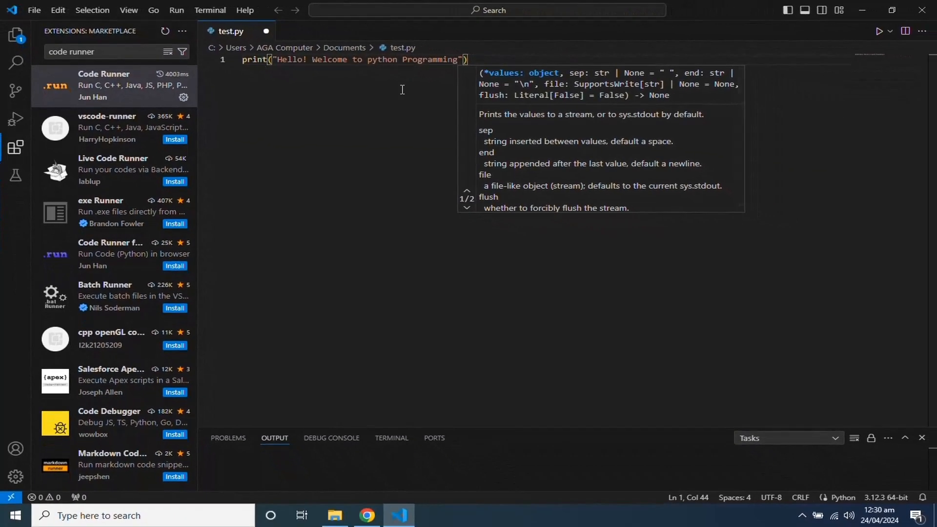
pyautogui.press('End')
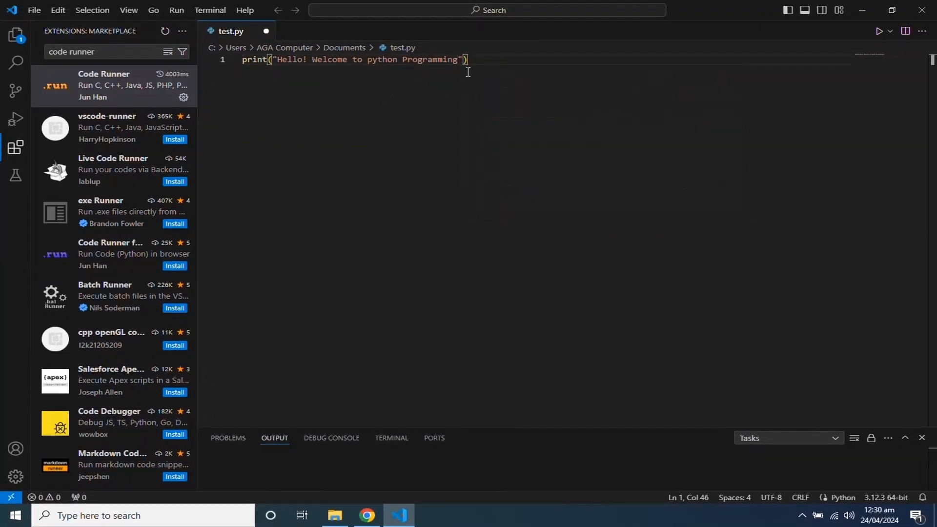
# Save test.py and run it with Run Code, then enlarge the output panel and highlight the printed line
pyautogui.click(41, 9)
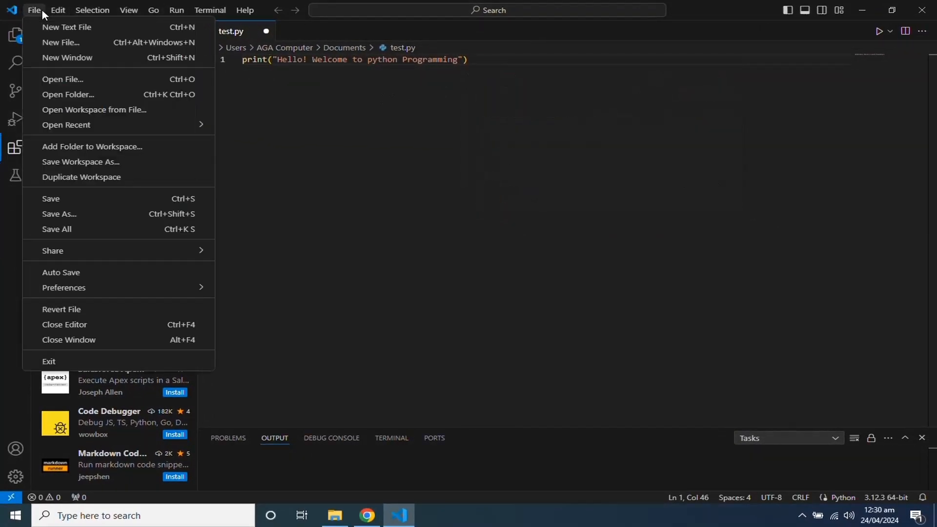
pyautogui.click(64, 199)
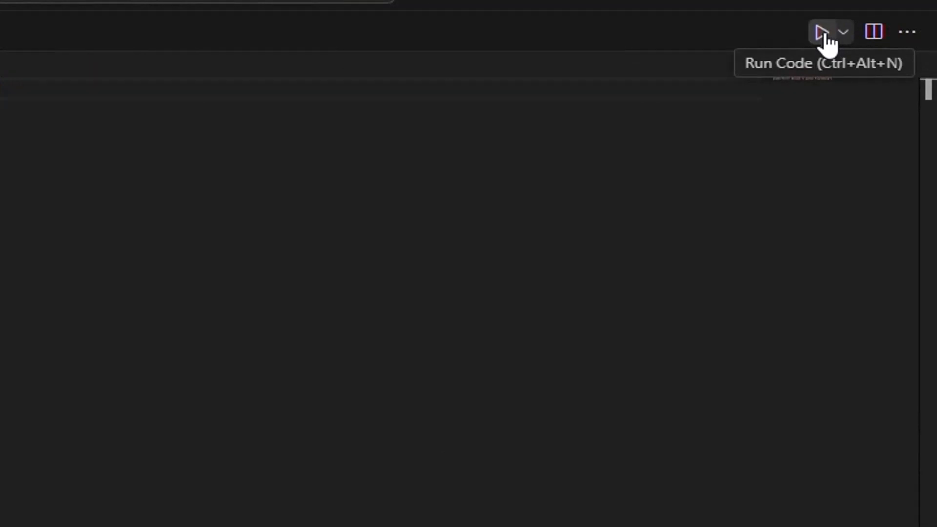
pyautogui.click(824, 34)
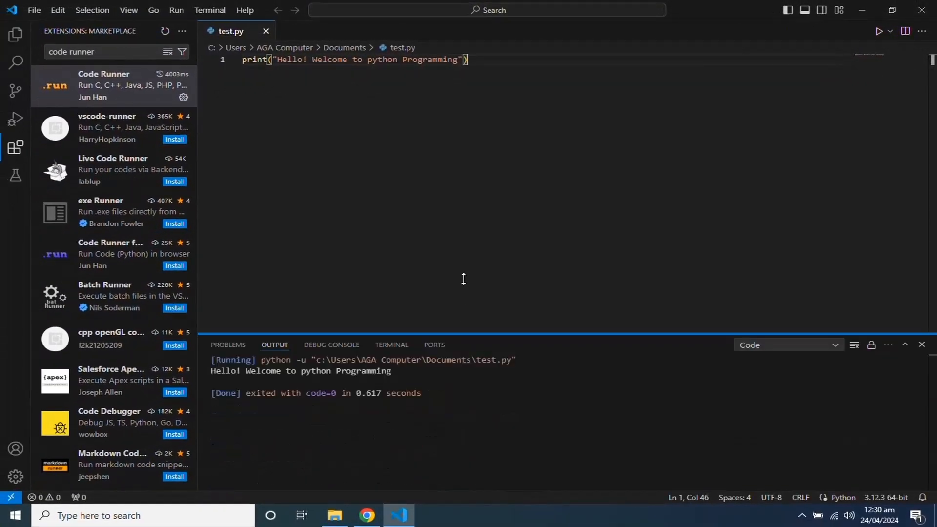
pyautogui.moveTo(464, 279); pyautogui.dragTo(464, 245)
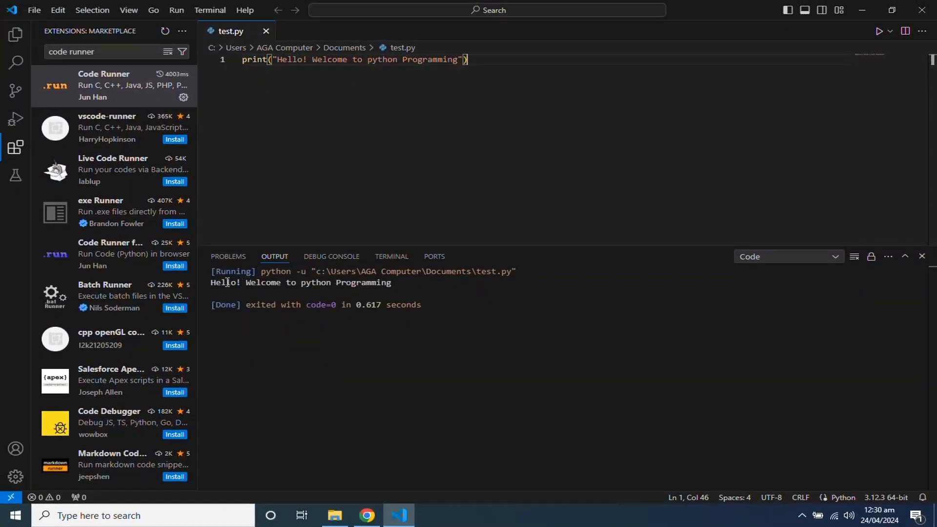
pyautogui.moveTo(215, 282); pyautogui.dragTo(386, 291)
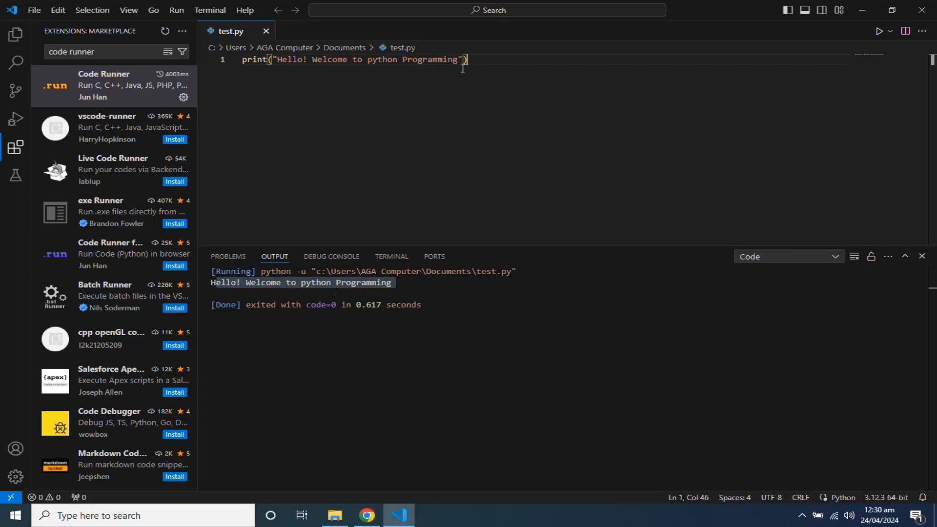
# Add print("This is my First program") on line 3 of test.py, leaving line 2 blank
pyautogui.press('Return')
pyautogui.press('Return')
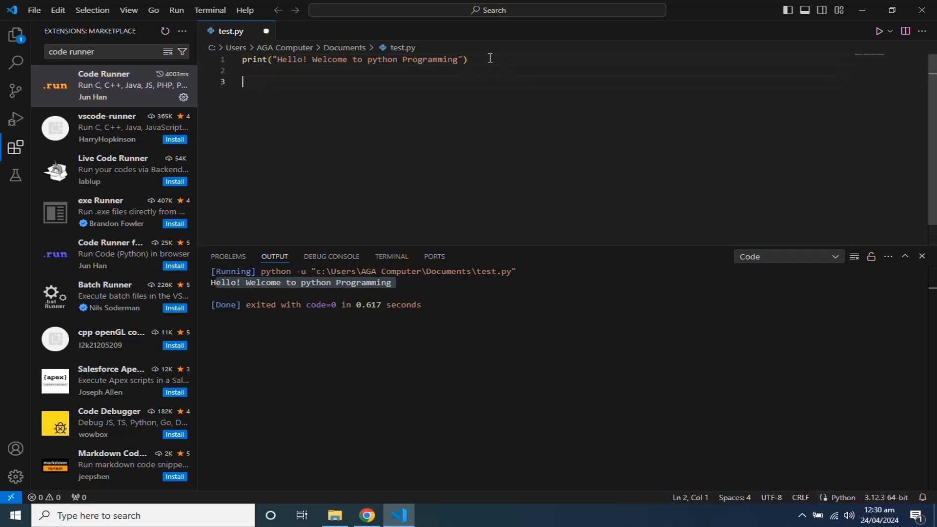
pyautogui.write('print')
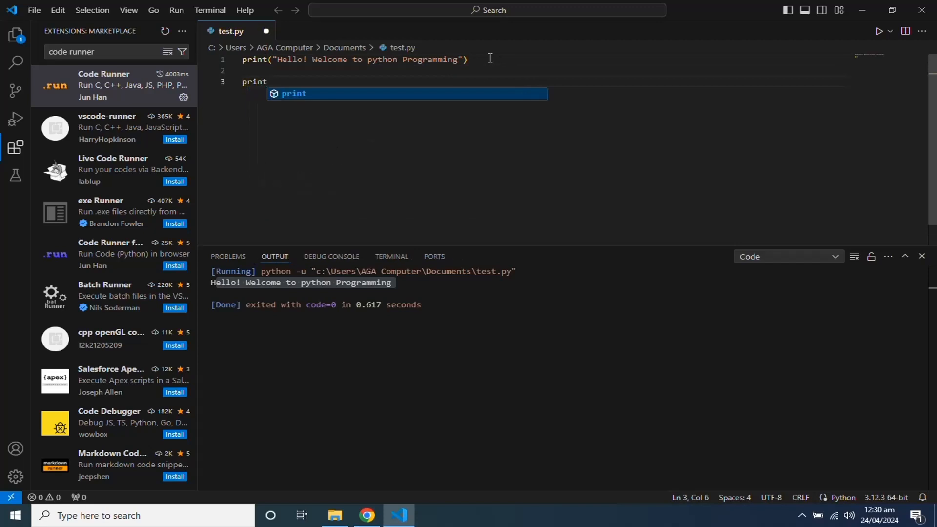
pyautogui.write('("This is m')
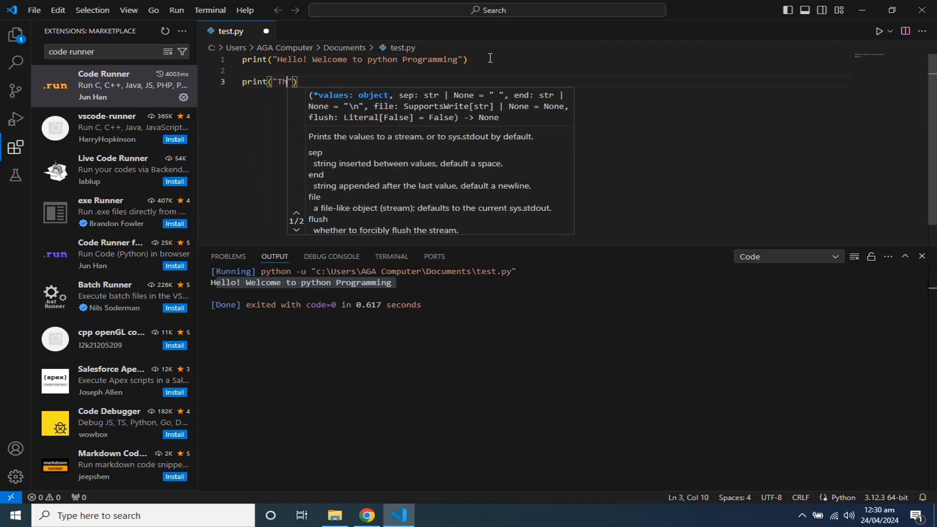
pyautogui.write('y First ')
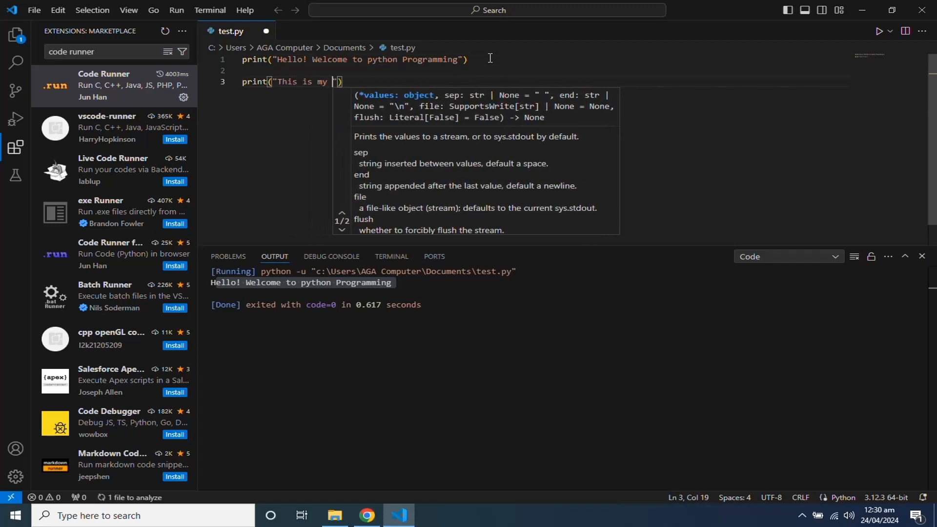
pyautogui.write('program')
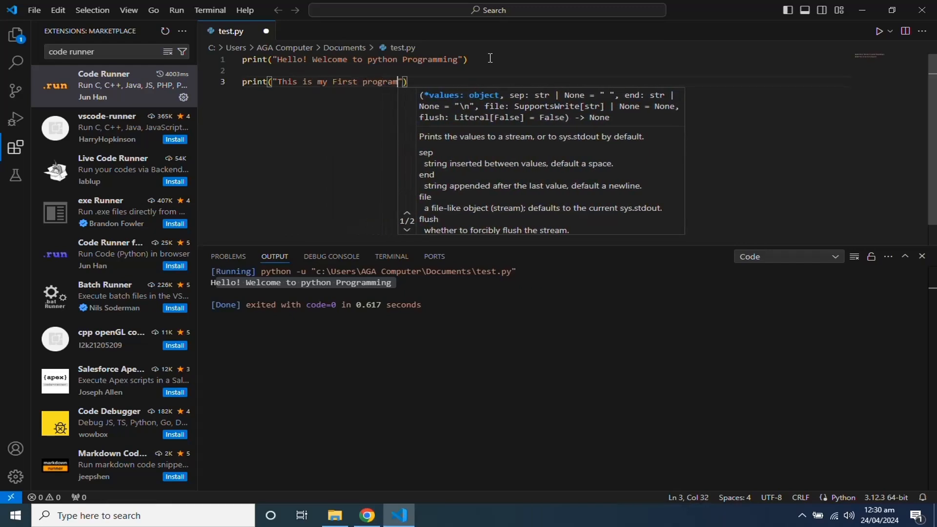
pyautogui.click(490, 58)
pyautogui.click(471, 82)
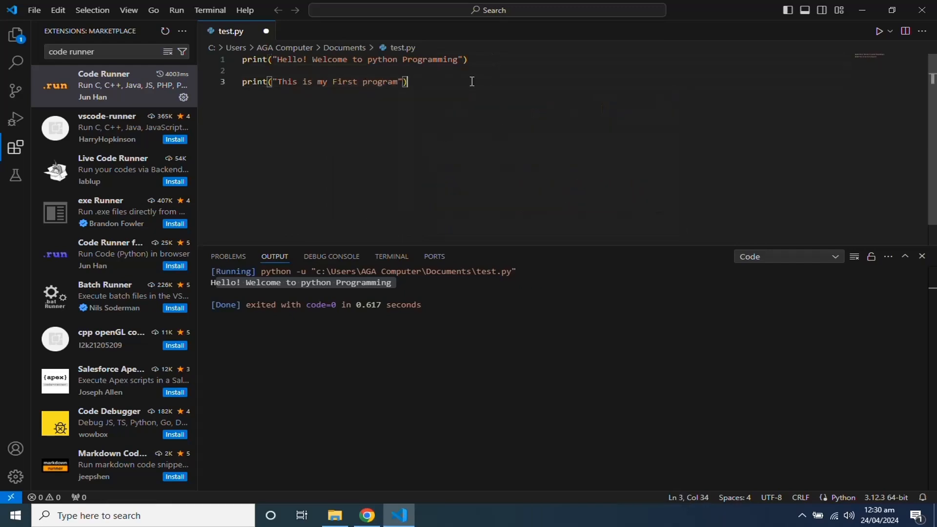
# Save the edited test.py, run it again with Run Code, and highlight the newly printed lines in the output
pyautogui.click(29, 8)
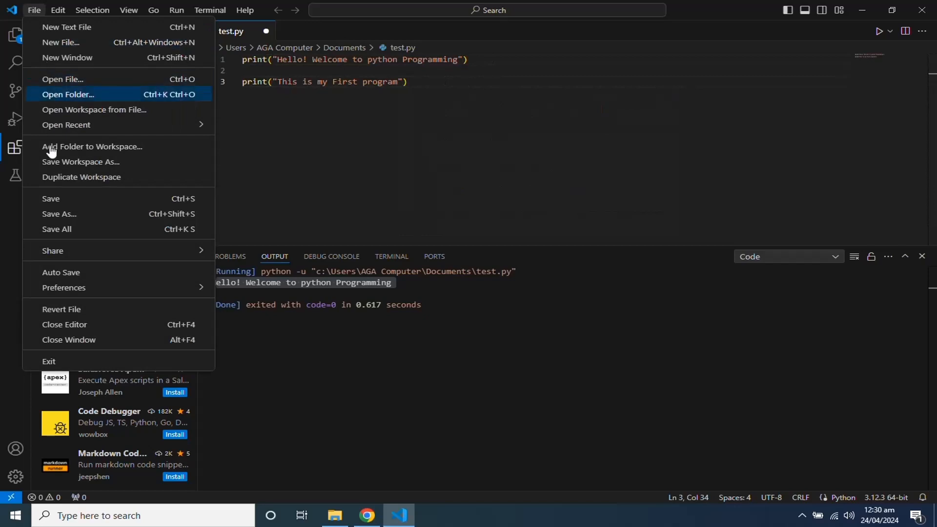
pyautogui.click(63, 199)
pyautogui.click(889, 32)
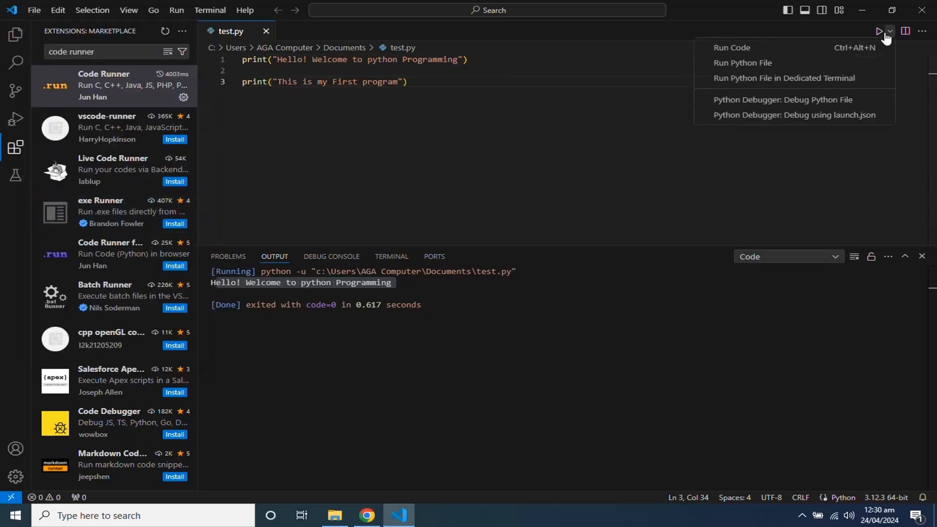
pyautogui.click(883, 31)
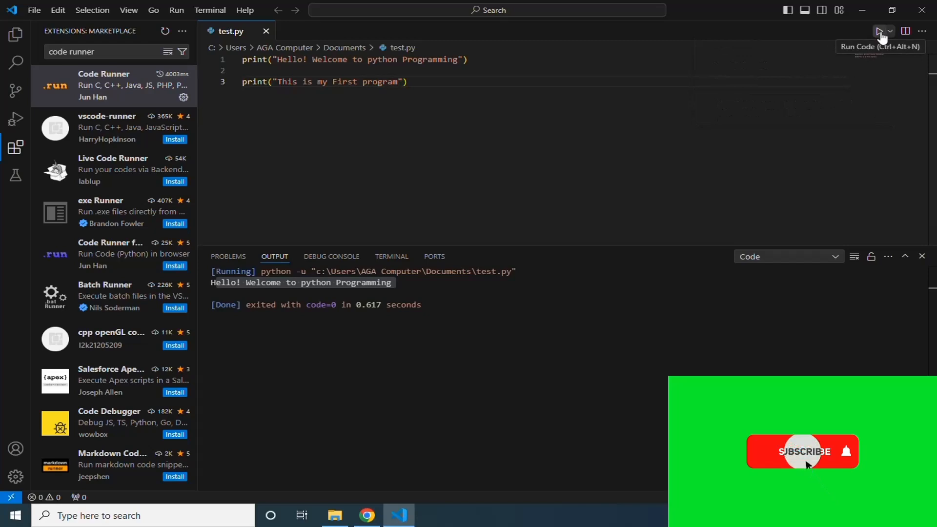
pyautogui.click(880, 33)
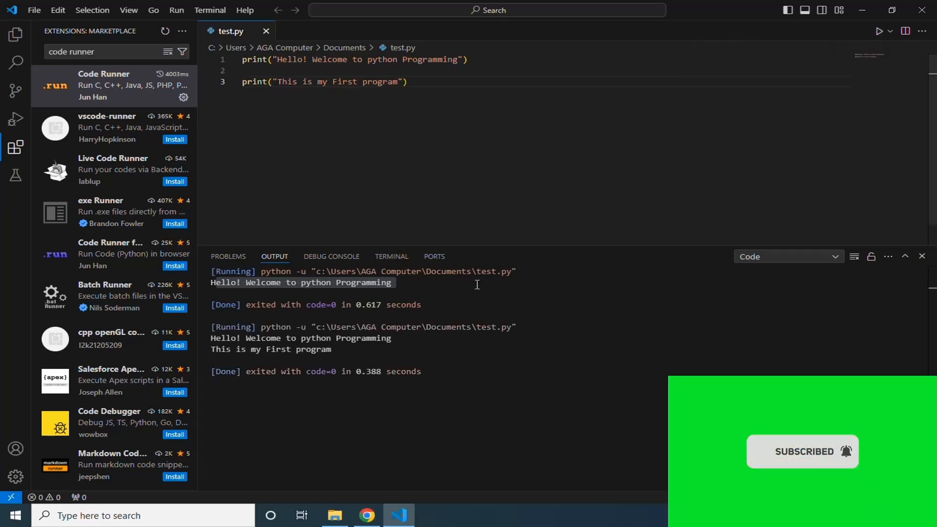
pyautogui.moveTo(215, 334); pyautogui.dragTo(396, 335)
pyautogui.moveTo(213, 350); pyautogui.dragTo(336, 350)
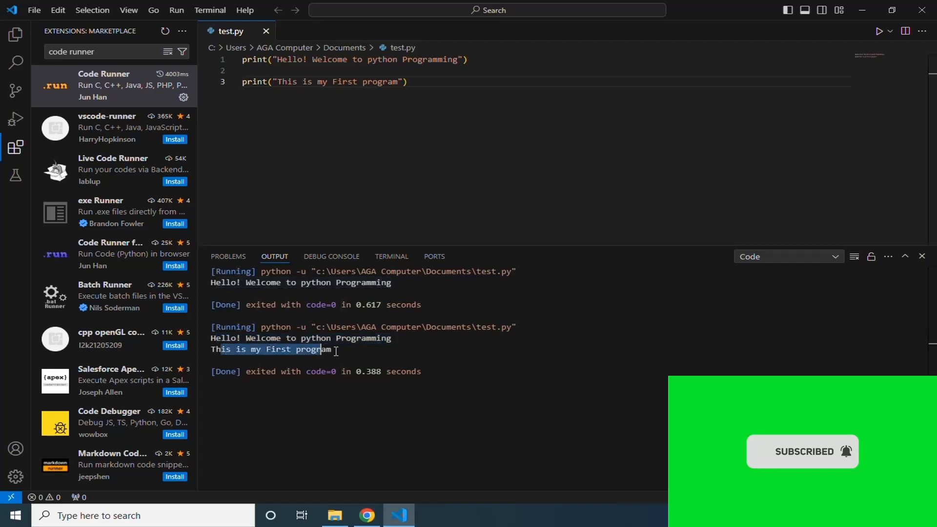